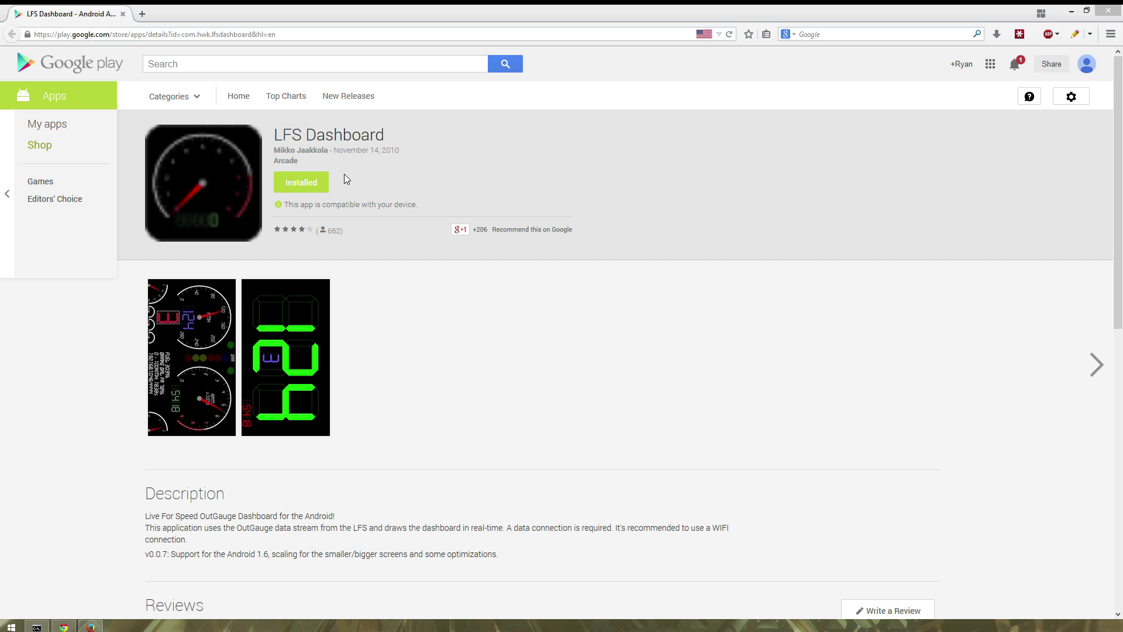
- Install the LFS Dashboard app on the Asus Nexus 7 and dismiss the installation notice
{"action": "left_click", "coordinate": [290, 182]}
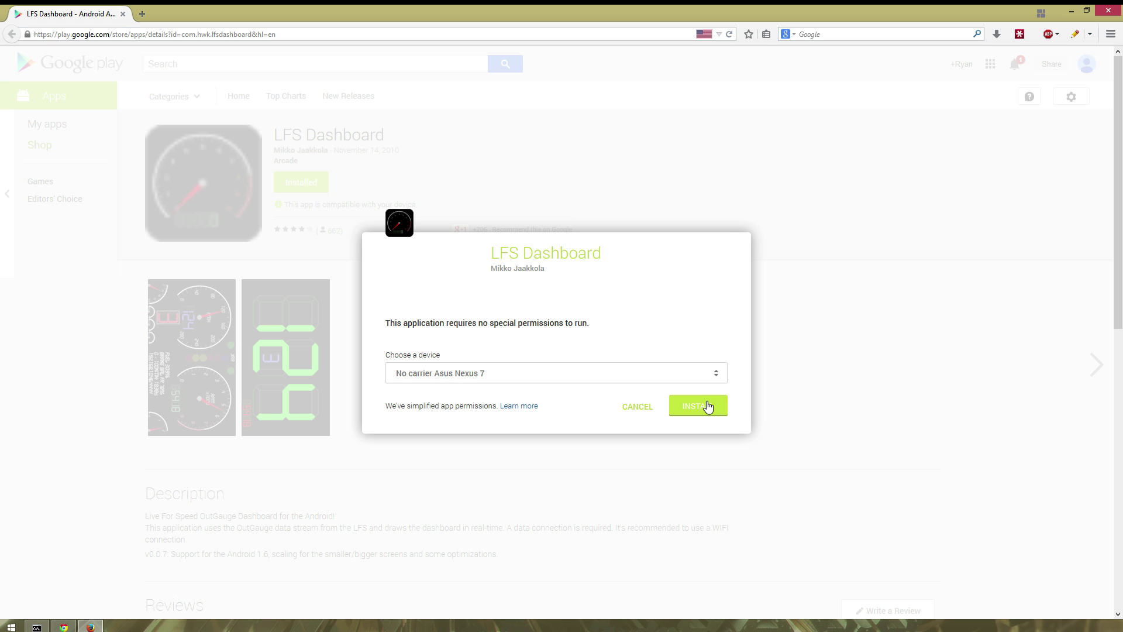
{"action": "left_click", "coordinate": [707, 406]}
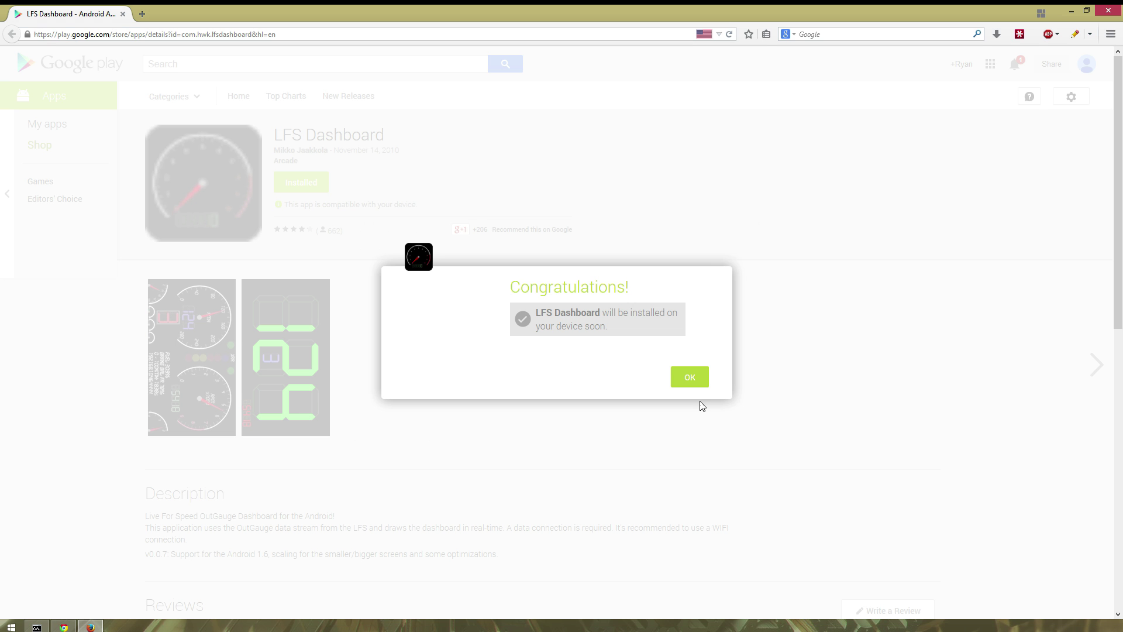
{"action": "left_click", "coordinate": [690, 377]}
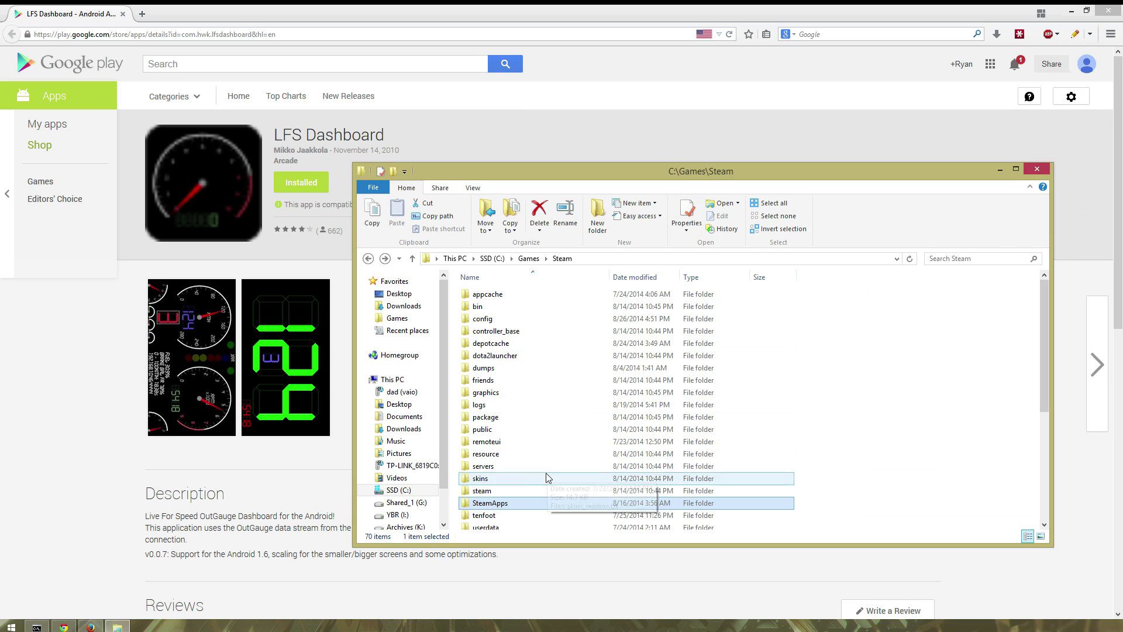
- In File Explorer, go from the Steam folder to SteamApps\common\BeamNG.drive\lua\vehicle
{"action": "double_click", "coordinate": [511, 503]}
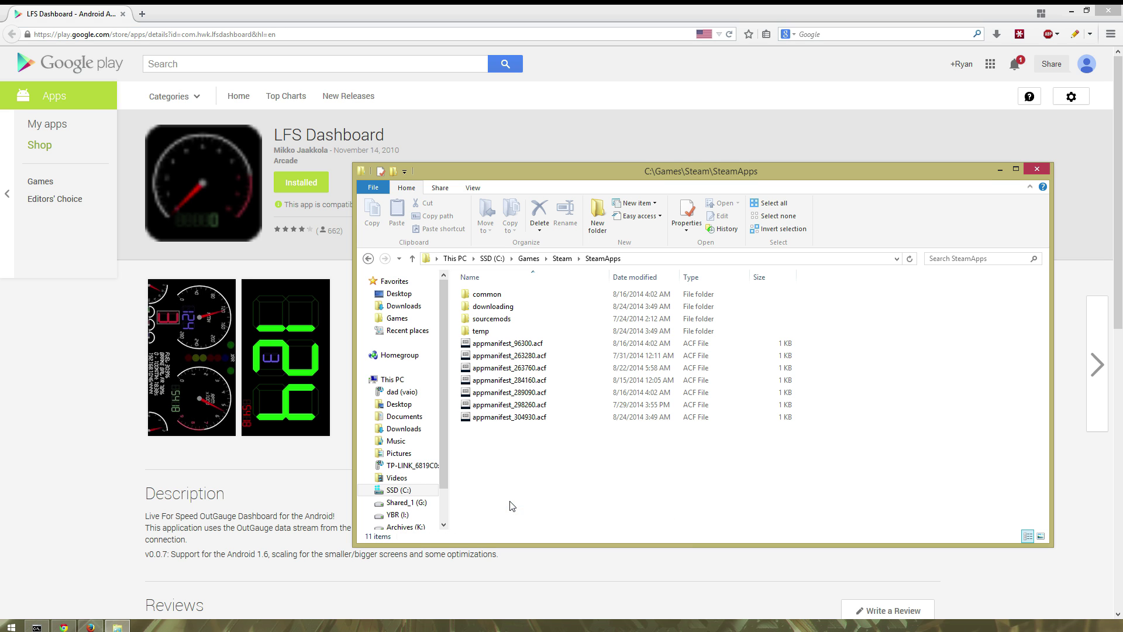
{"action": "double_click", "coordinate": [487, 295]}
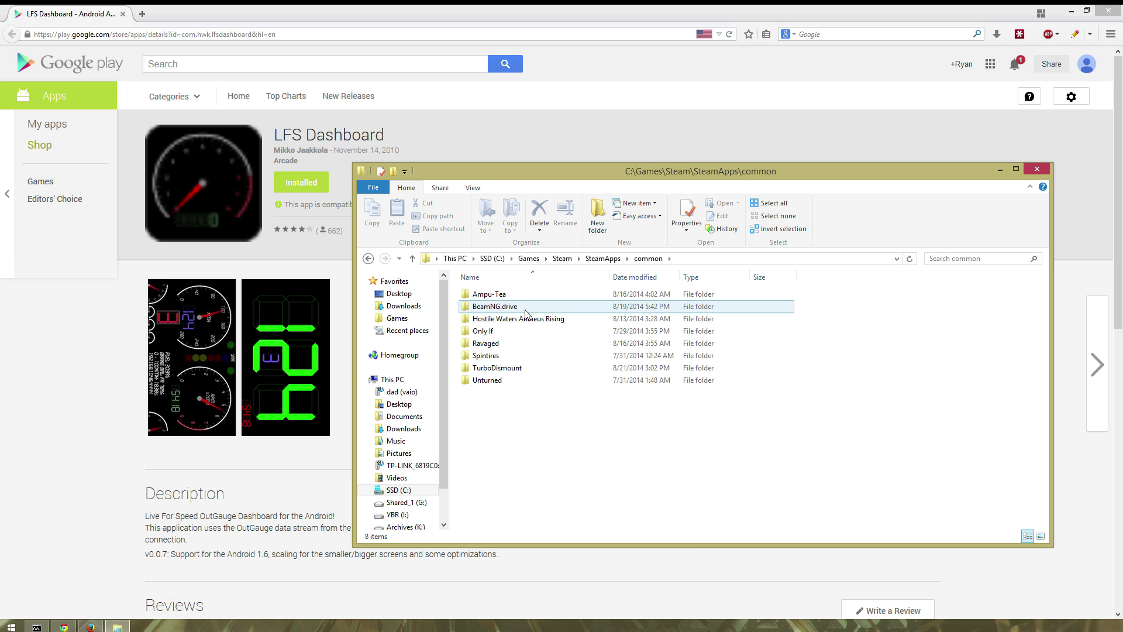
{"action": "double_click", "coordinate": [525, 308]}
{"action": "double_click", "coordinate": [526, 392]}
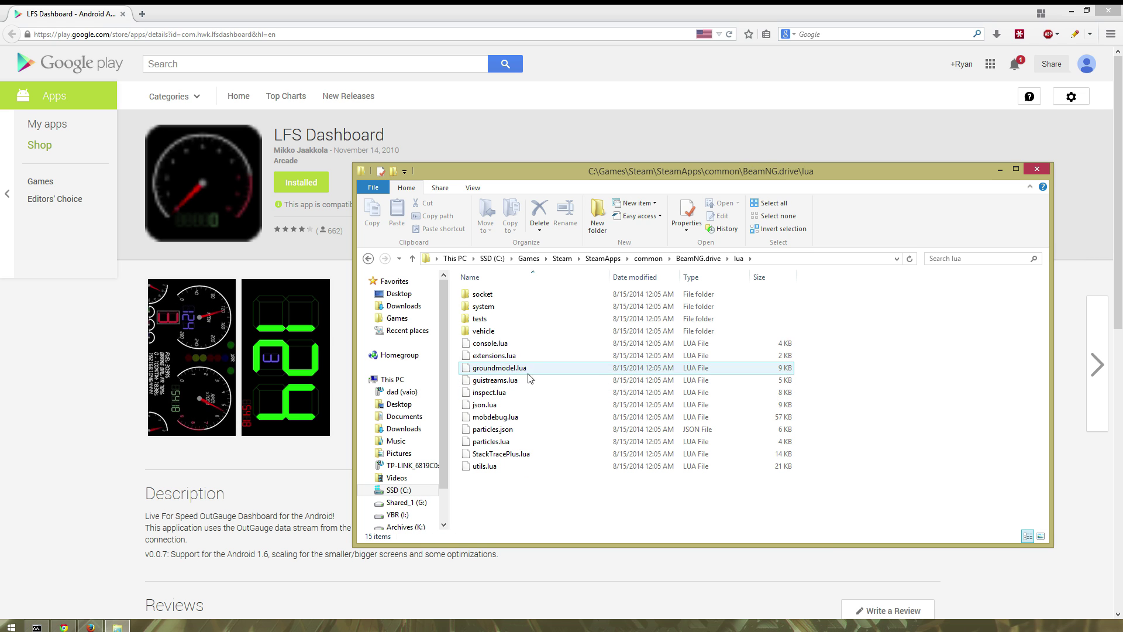
{"action": "double_click", "coordinate": [483, 331]}
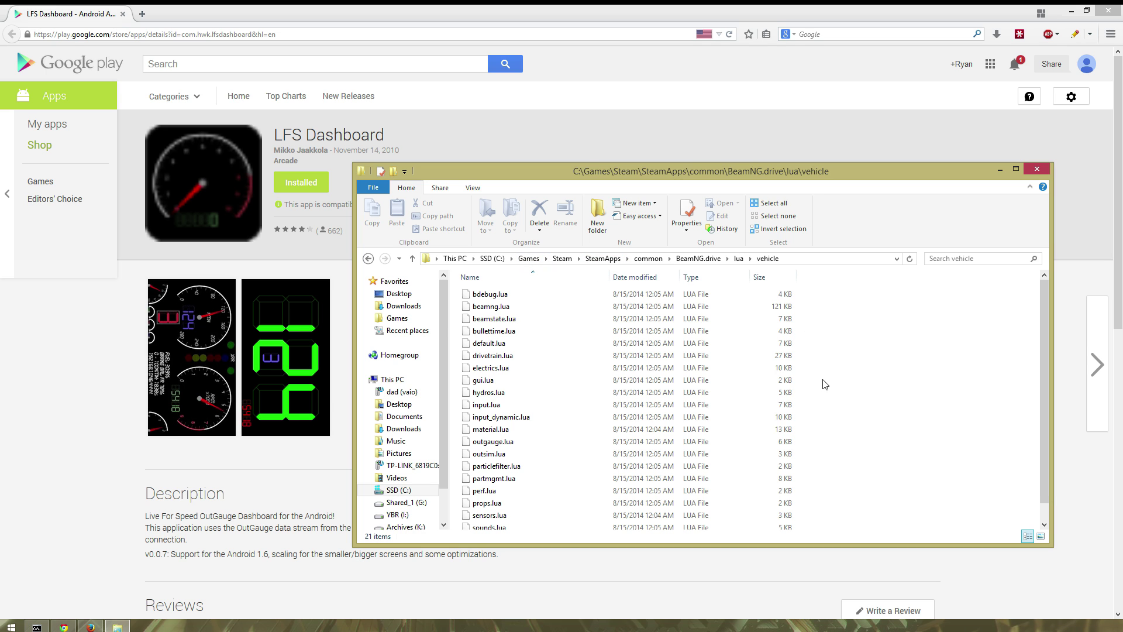
- Open outgauge.lua from the vehicle folder in Notepad++ and move the editor window so the settings are readable
{"action": "left_click", "coordinate": [519, 466]}
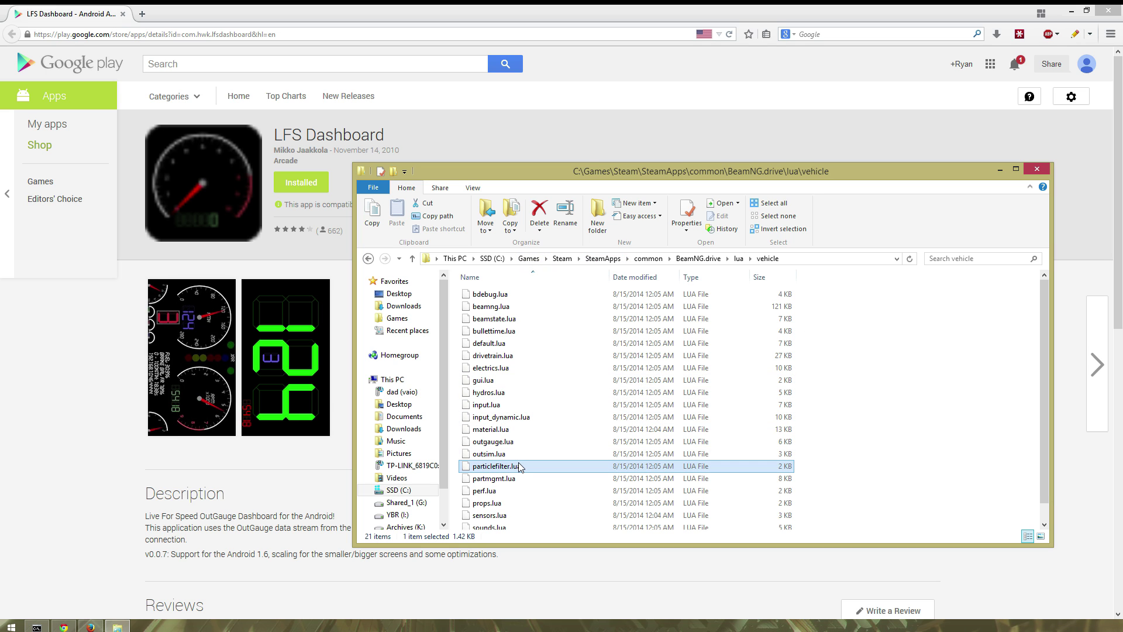
{"action": "key", "text": "o"}
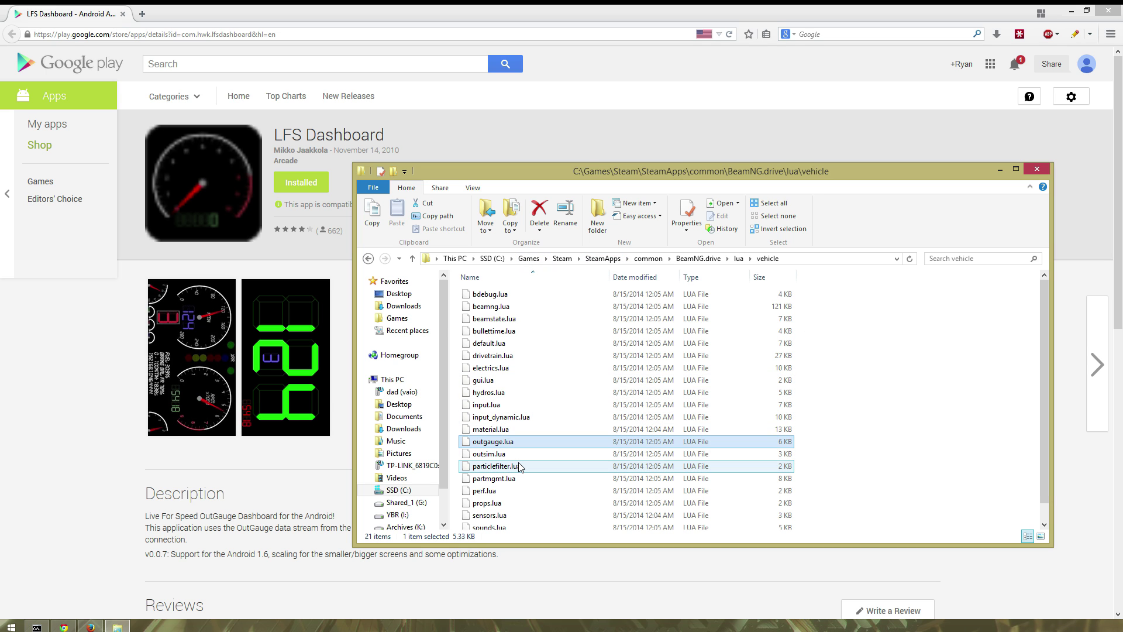
{"action": "double_click", "coordinate": [495, 441]}
{"action": "left_click", "coordinate": [528, 218]}
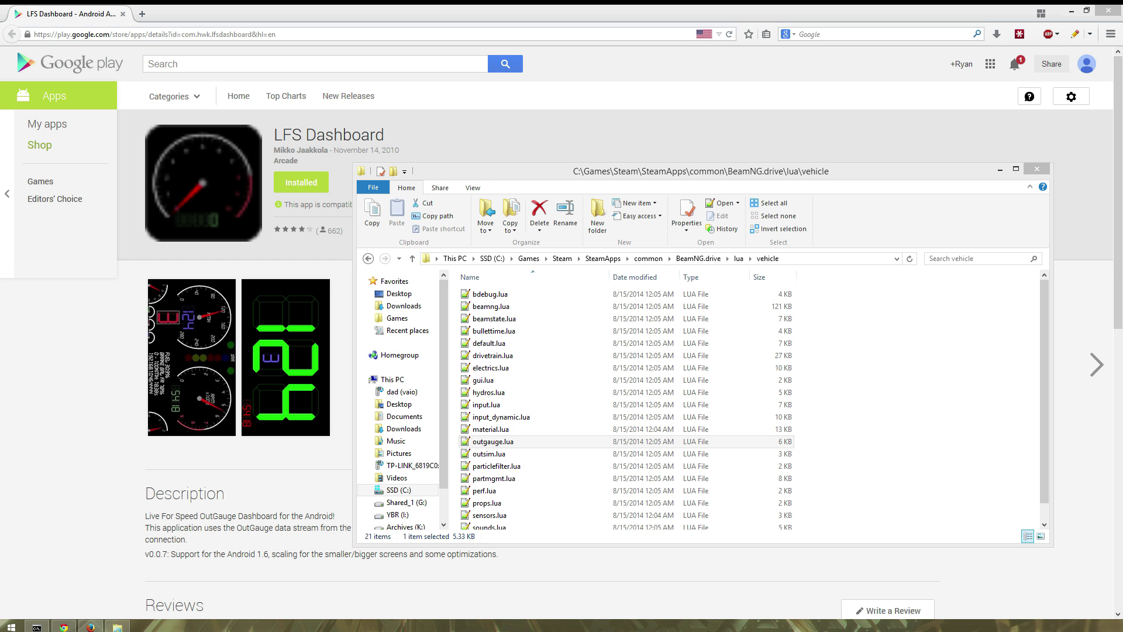
{"action": "left_click_drag", "start_coordinate": [904, 83], "coordinate": [801, 34]}
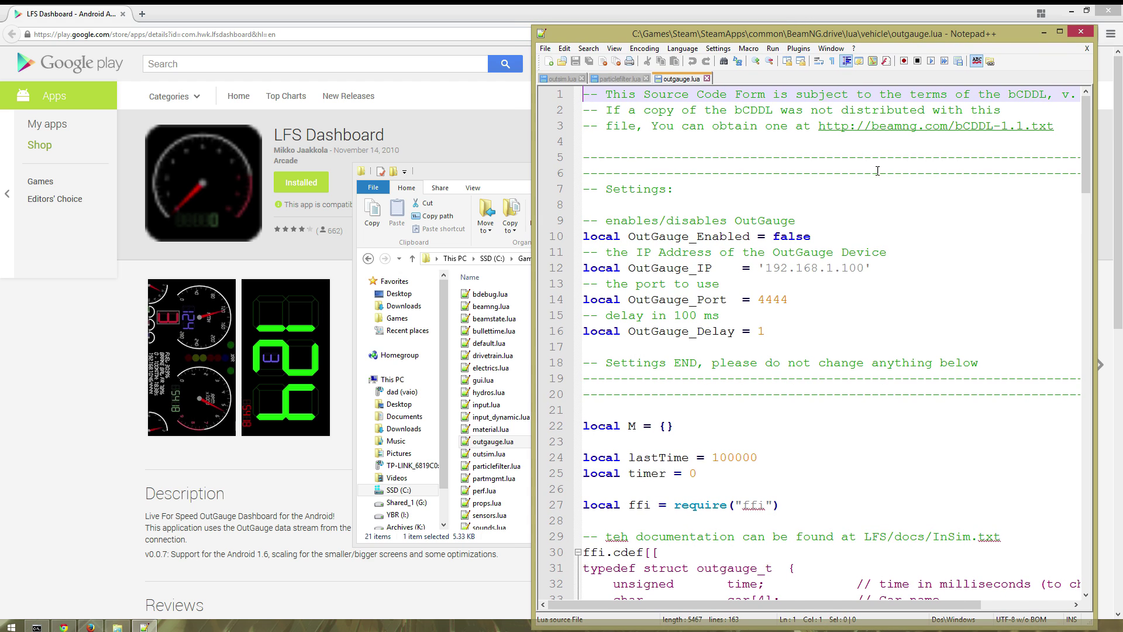
- Set OutGauge_Enabled to true in the Settings section of outgauge.lua
{"action": "left_click", "coordinate": [709, 189]}
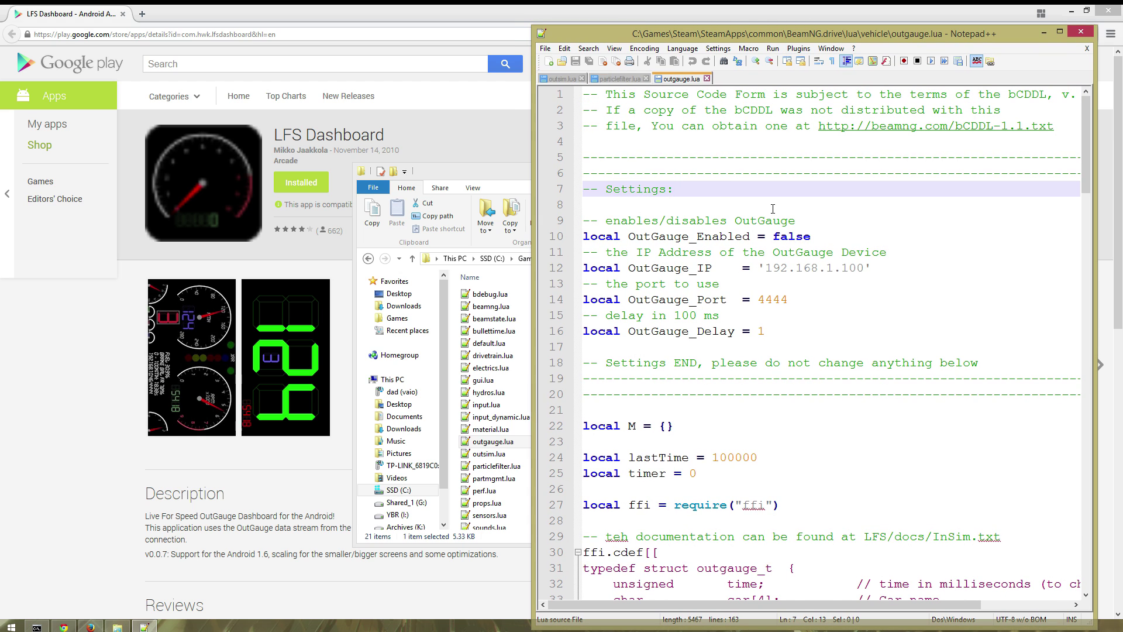
{"action": "left_click", "coordinate": [843, 235]}
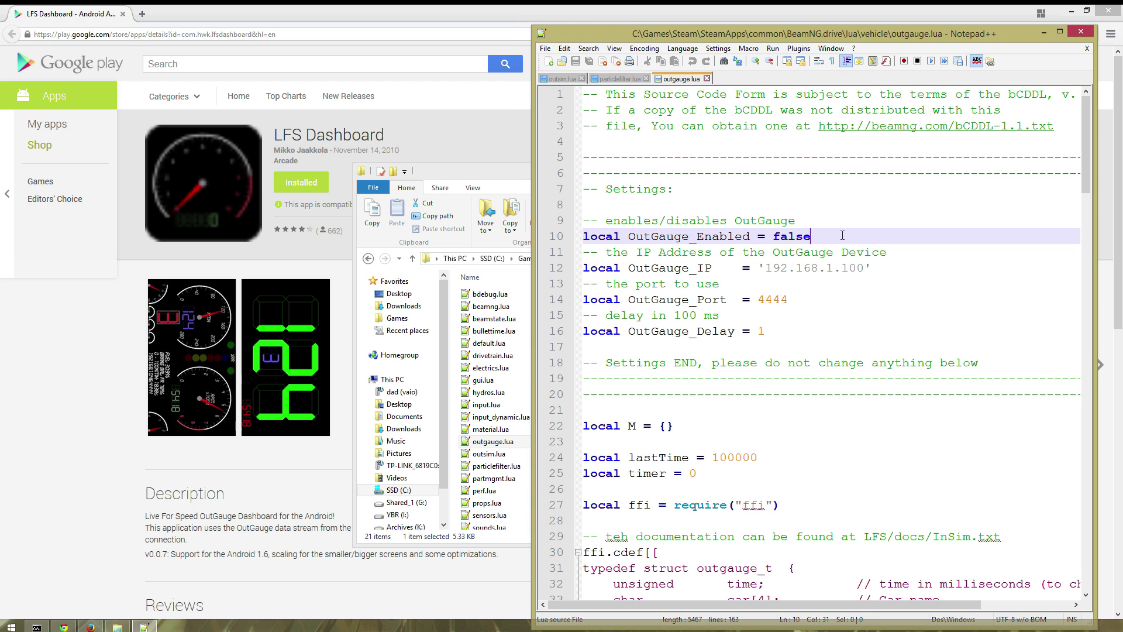
{"action": "left_click_drag", "start_coordinate": [843, 235], "coordinate": [773, 236]}
{"action": "type", "text": "true"}
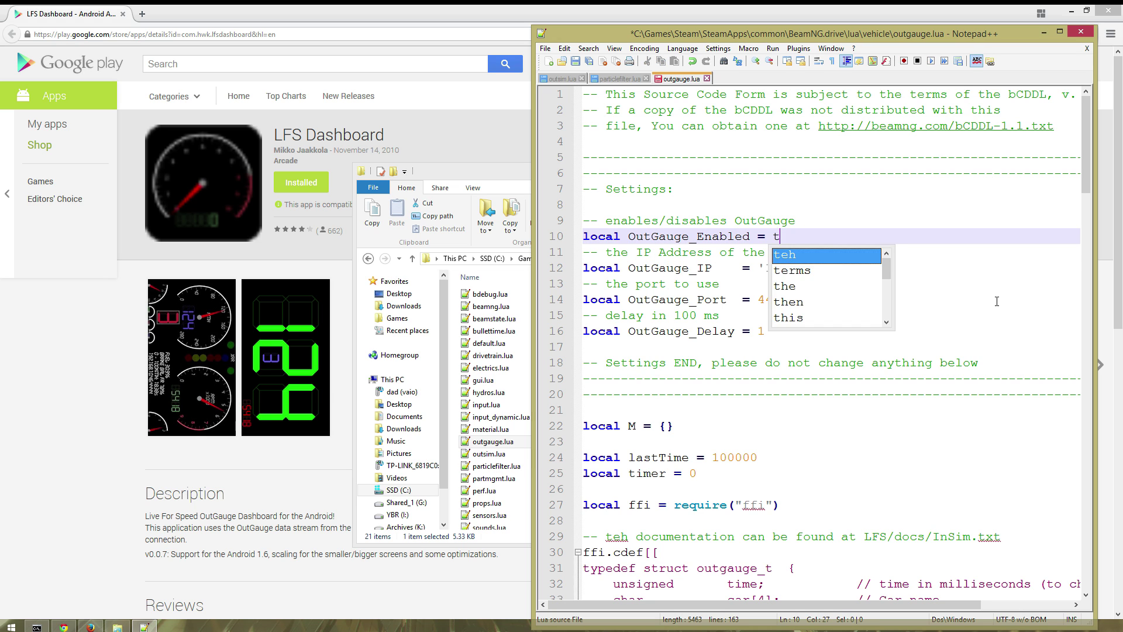
- Locate the OutGauge_IP line and look up the tablet's IP address in the status details of its Android settings
{"action": "left_click", "coordinate": [819, 269]}
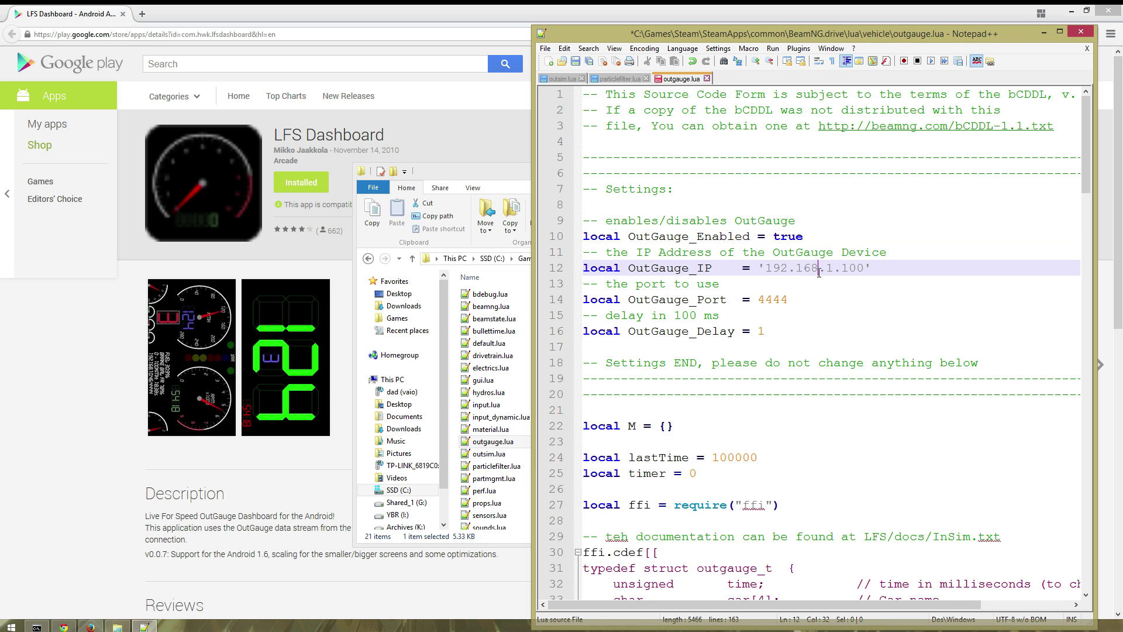
{"action": "double_click", "coordinate": [818, 271]}
{"action": "left_click", "coordinate": [841, 270]}
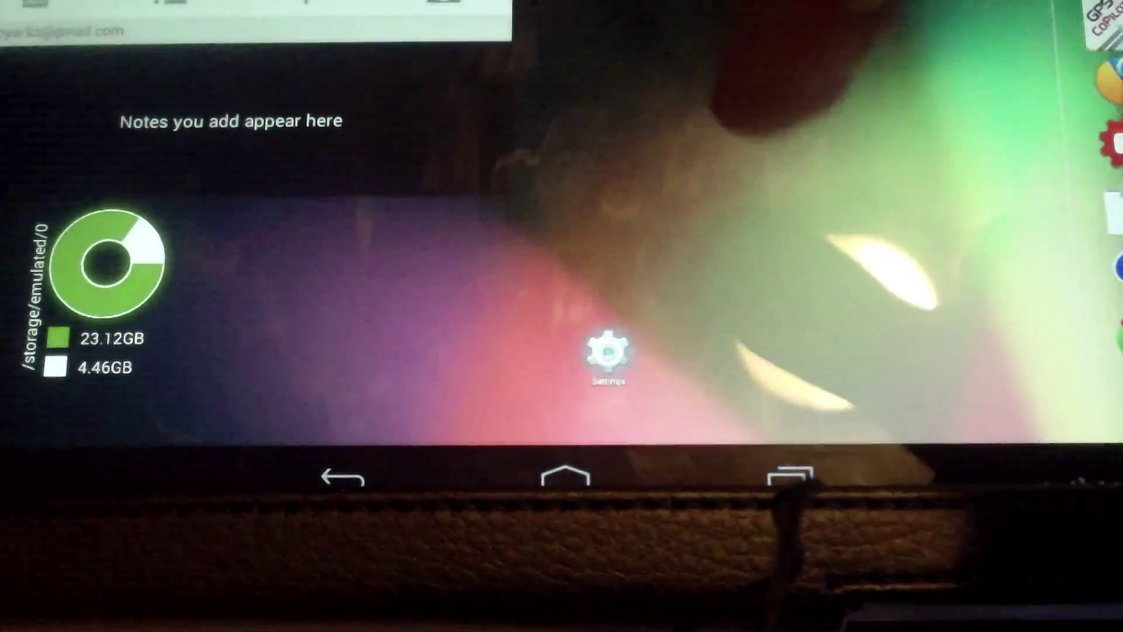
{"action": "left_click", "coordinate": [608, 351]}
{"action": "scroll", "coordinate": [585, 293], "scroll_direction": "down", "scroll_amount": 10}
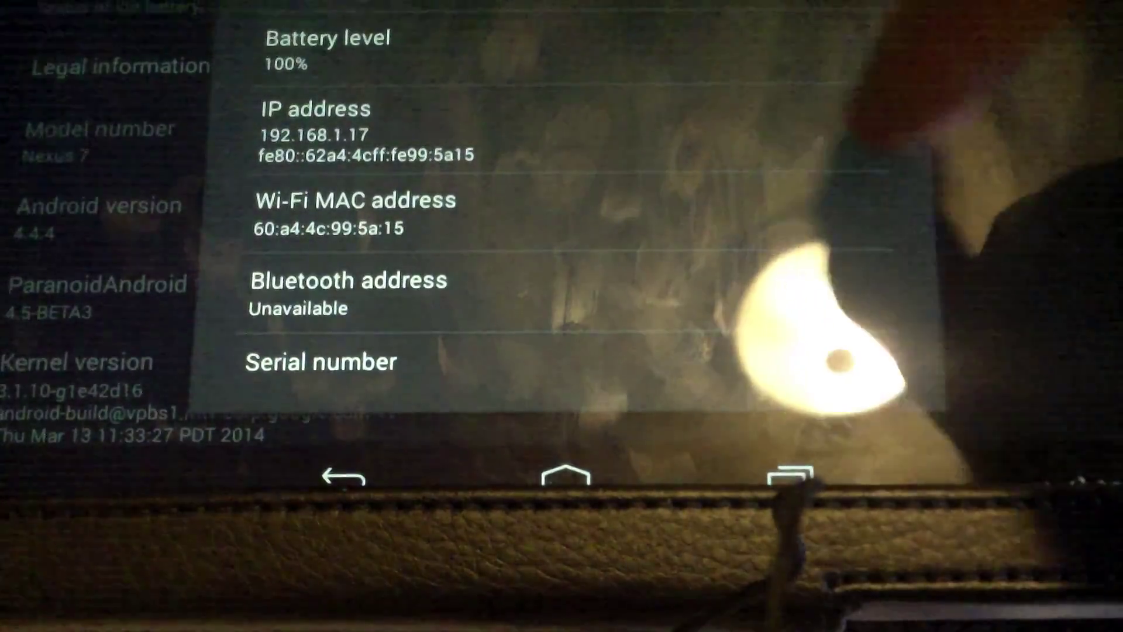
{"action": "scroll", "coordinate": [819, 152], "scroll_direction": "up", "scroll_amount": 1}
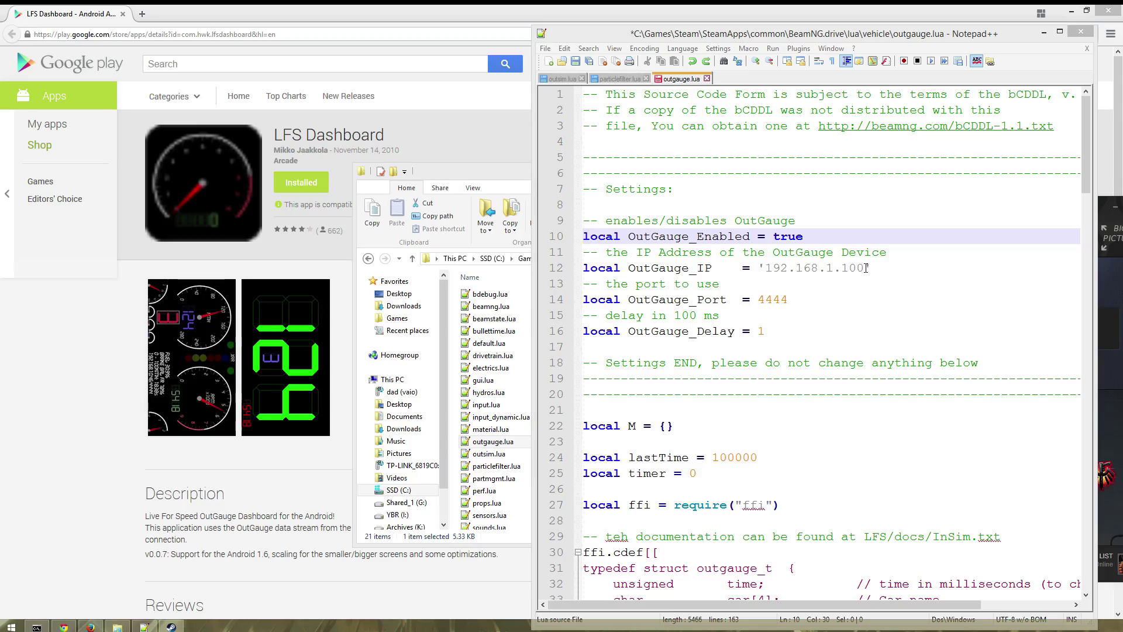
- Replace the last digits of the OutGauge_IP address to match the tablet's IP address and save outgauge.lua
{"action": "left_click_drag", "start_coordinate": [866, 268], "coordinate": [855, 272]}
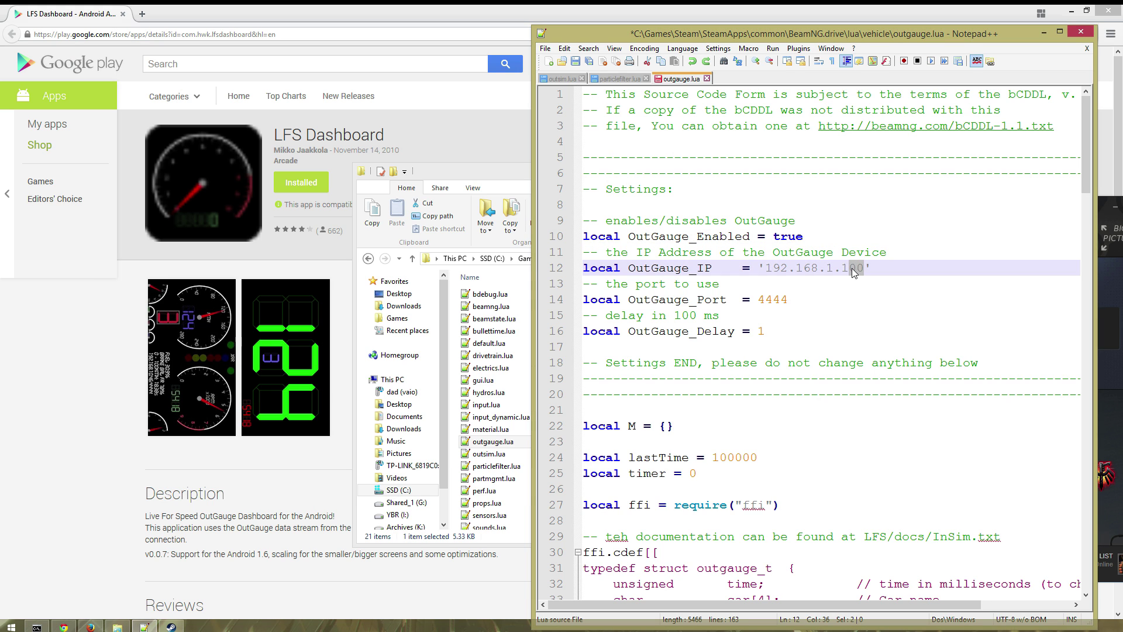
{"action": "type", "text": "1"}
{"action": "key", "text": "ctrl+s"}
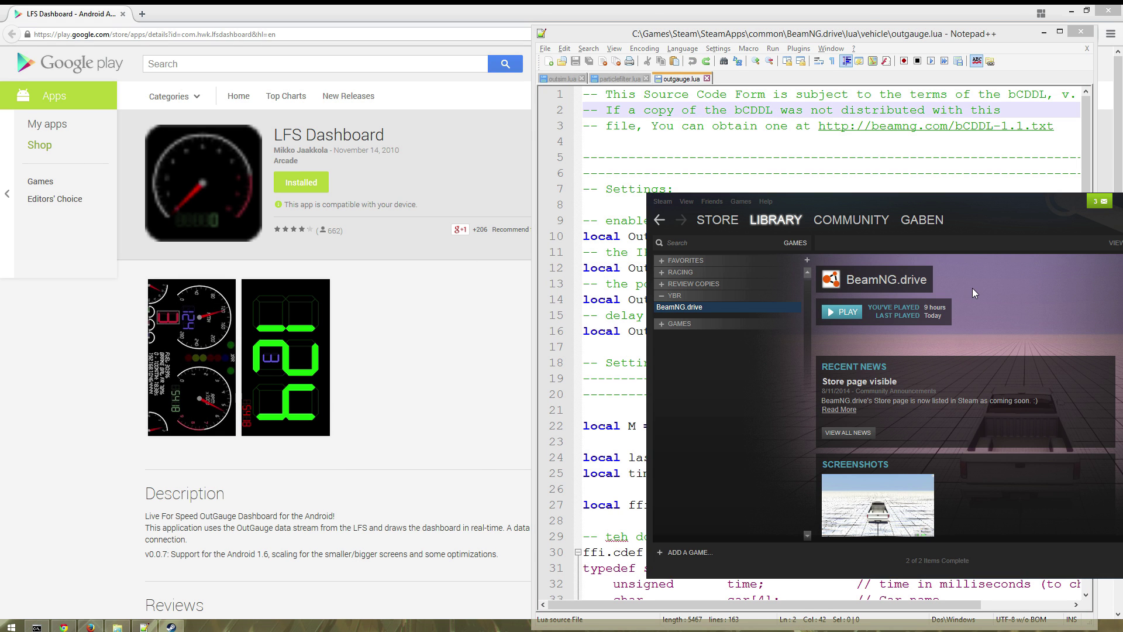
- In Steam, confirm -luasocket as the launch option in the BeamNG.drive properties and close them
{"action": "right_click", "coordinate": [720, 306]}
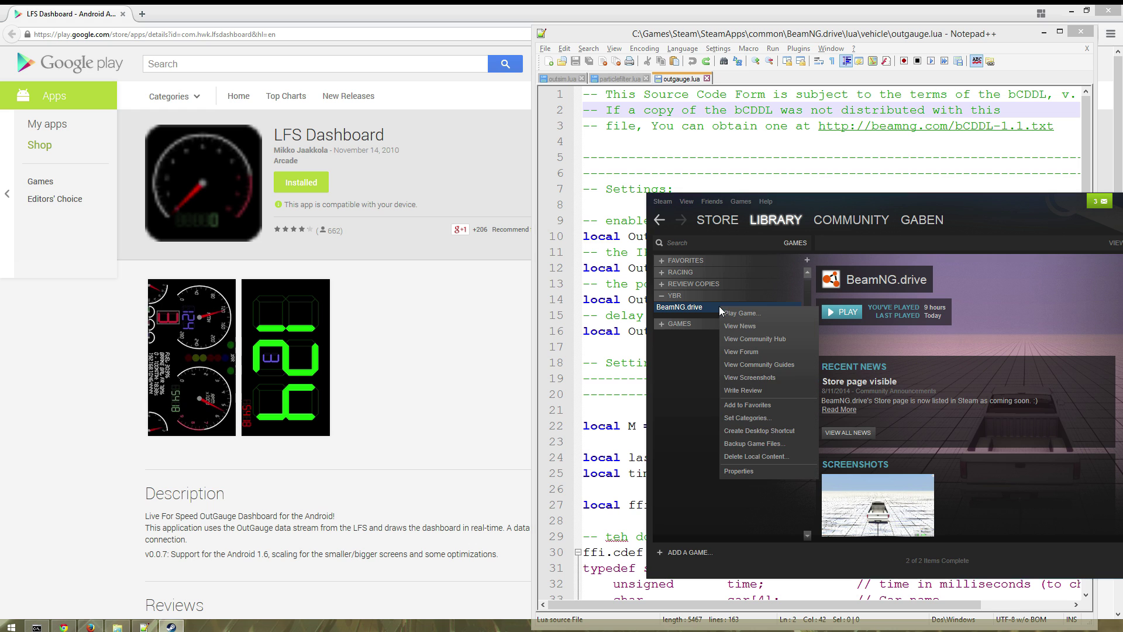
{"action": "left_click", "coordinate": [738, 471]}
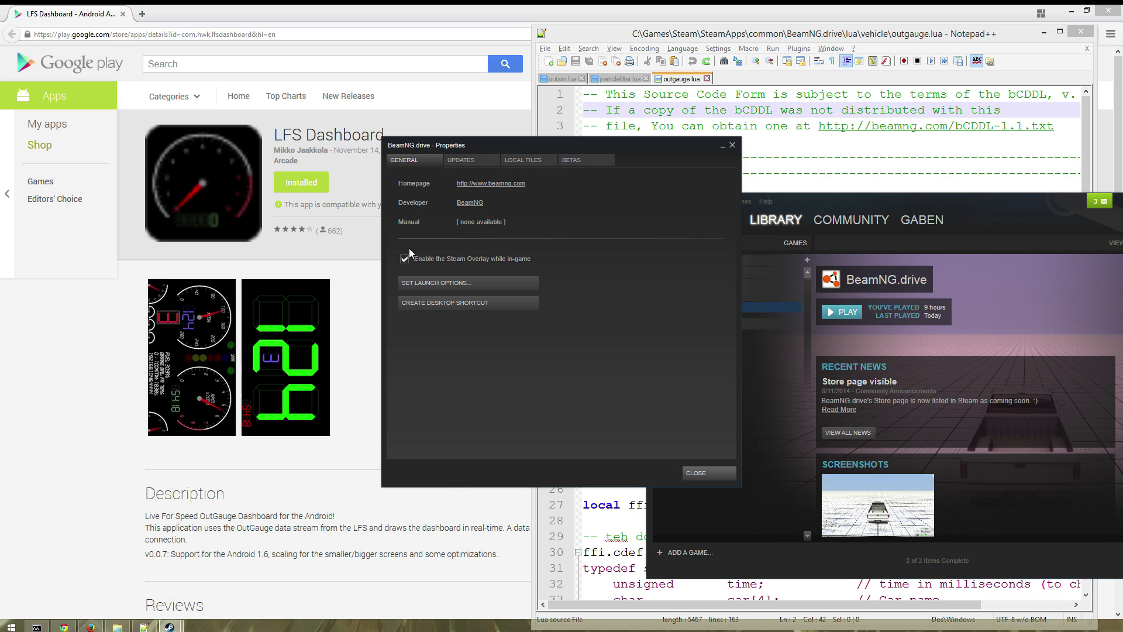
{"action": "left_click", "coordinate": [461, 283]}
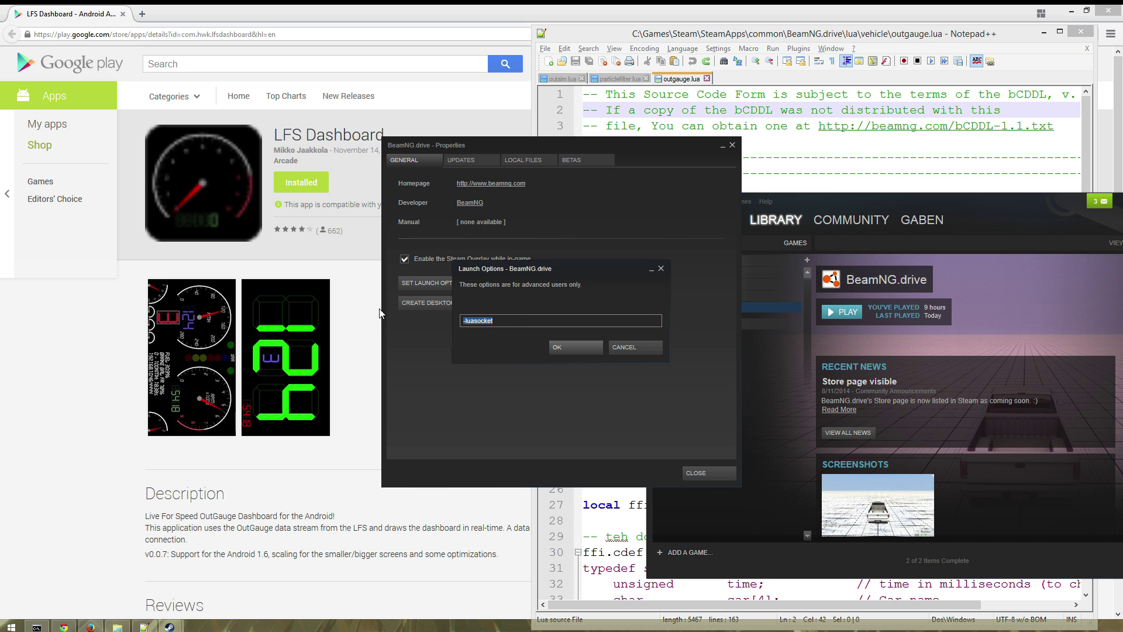
{"action": "left_click", "coordinate": [577, 349]}
{"action": "left_click", "coordinate": [709, 472]}
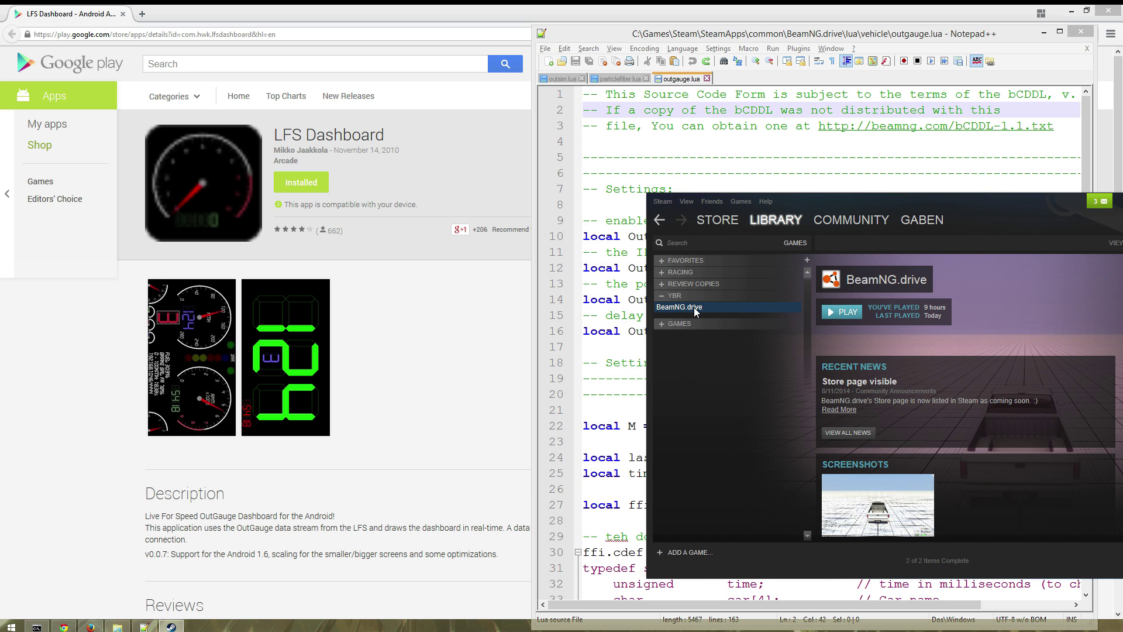